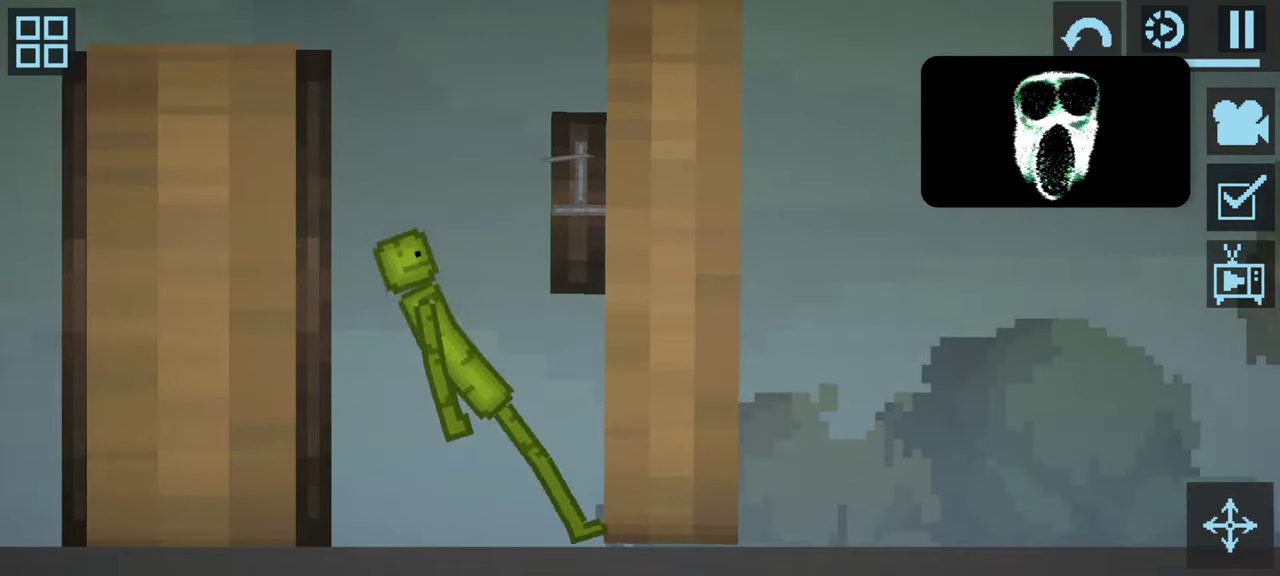
Step: Right-click the leaning melon ragdoll by the pillar to view its actions
{"action": "right_click", "coordinate": [585, 200]}
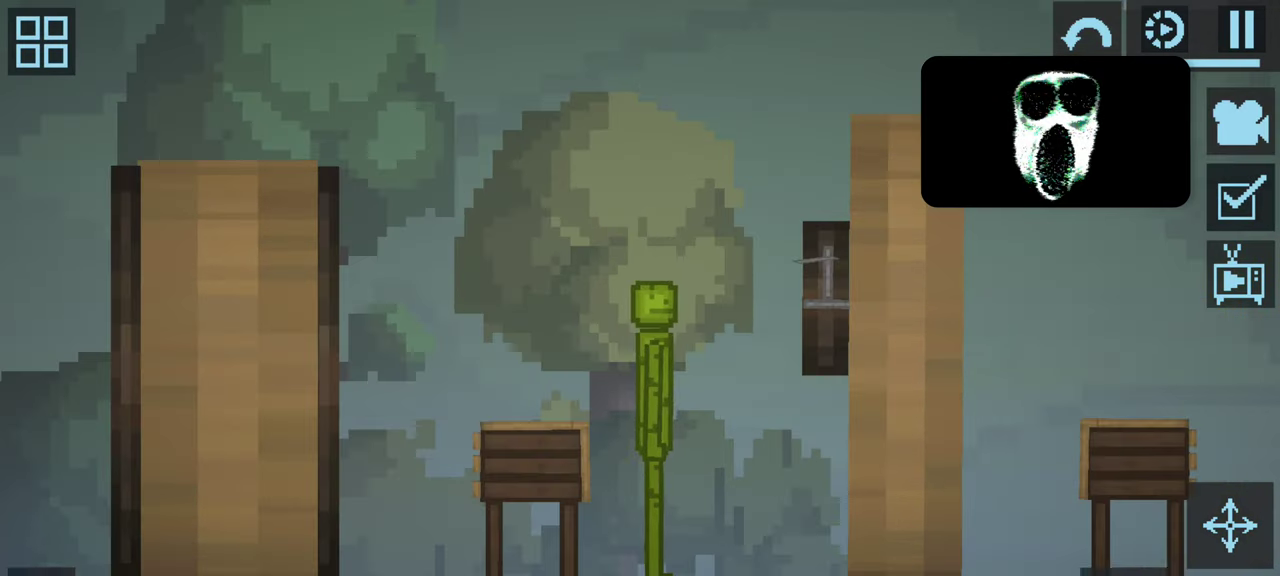
Step: Make the melon ragdoll go limp from its actions list
{"action": "left_click", "coordinate": [657, 380]}
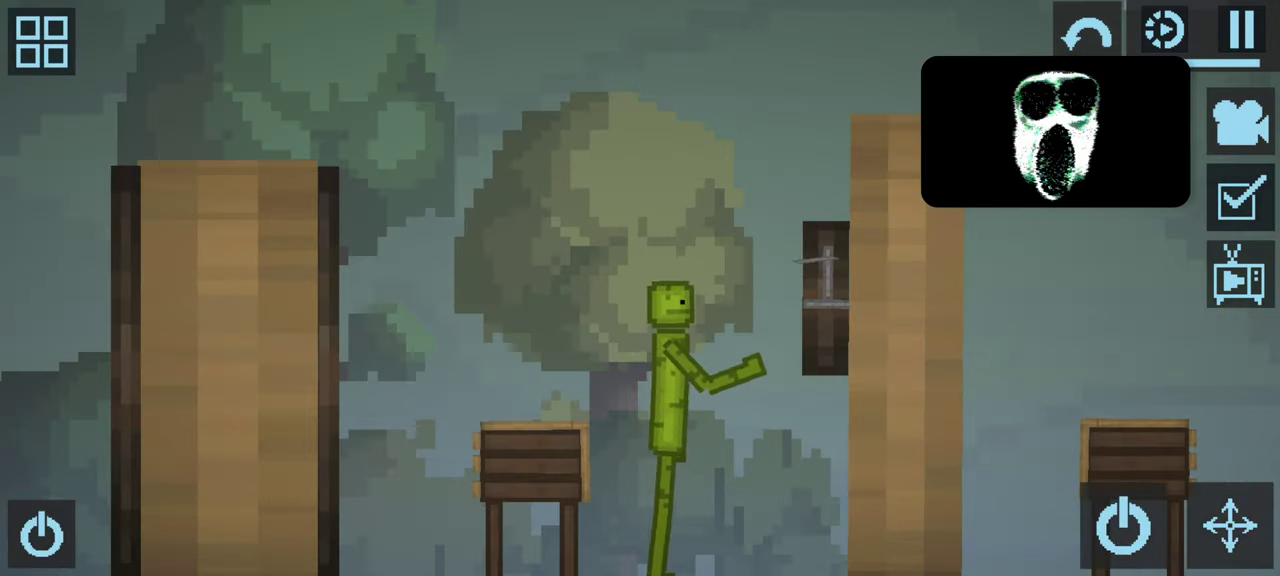
{"action": "left_click", "coordinate": [652, 380]}
{"action": "scroll", "coordinate": [665, 310], "scroll_direction": "down", "scroll_amount": 3}
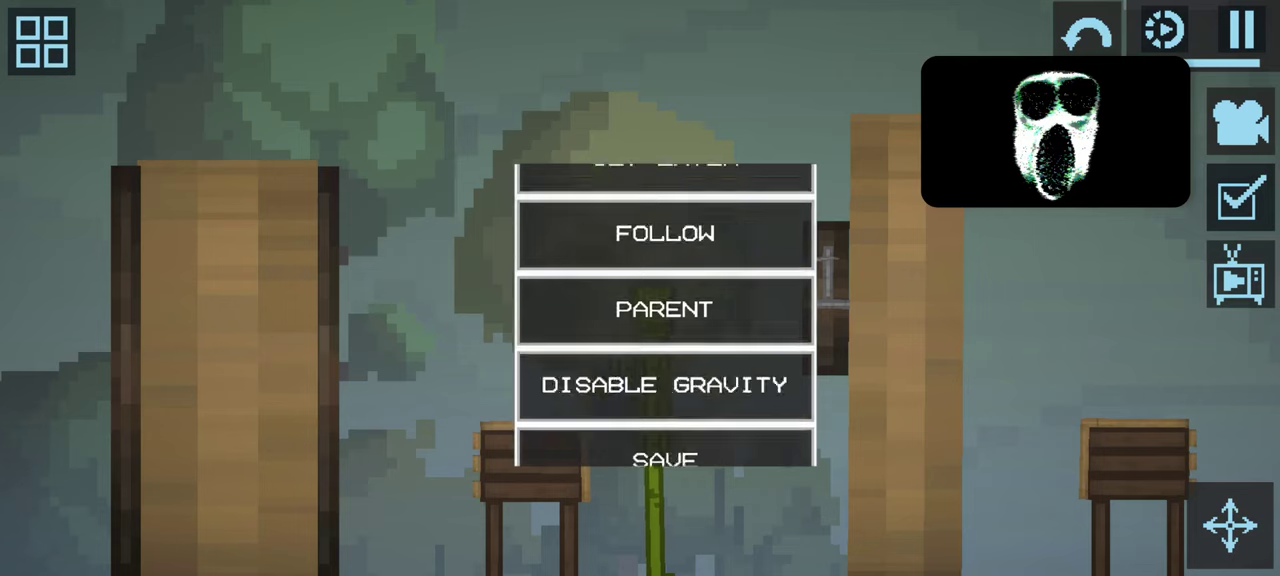
{"action": "scroll", "coordinate": [665, 310], "scroll_direction": "down", "scroll_amount": 5}
{"action": "scroll", "coordinate": [665, 310], "scroll_direction": "down", "scroll_amount": 2}
{"action": "left_click", "coordinate": [665, 450]}
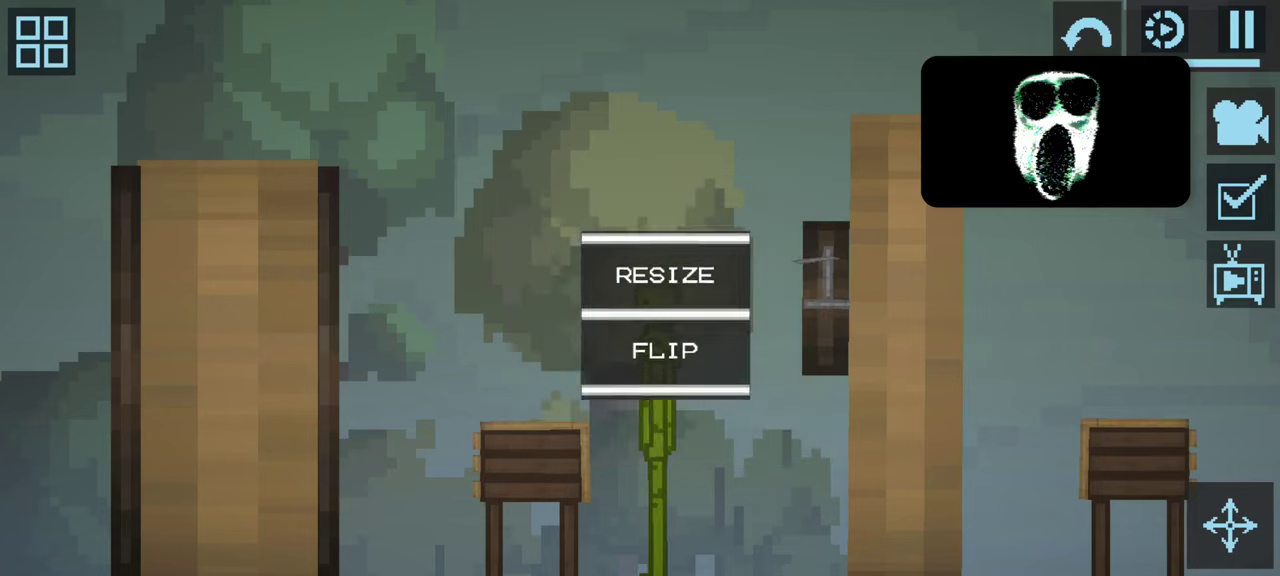
Step: Carry the ragdoll to the left wooden pillar and pan across the ruins and doors
{"action": "left_click_drag", "start_coordinate": [502, 290], "coordinate": [215, 285]}
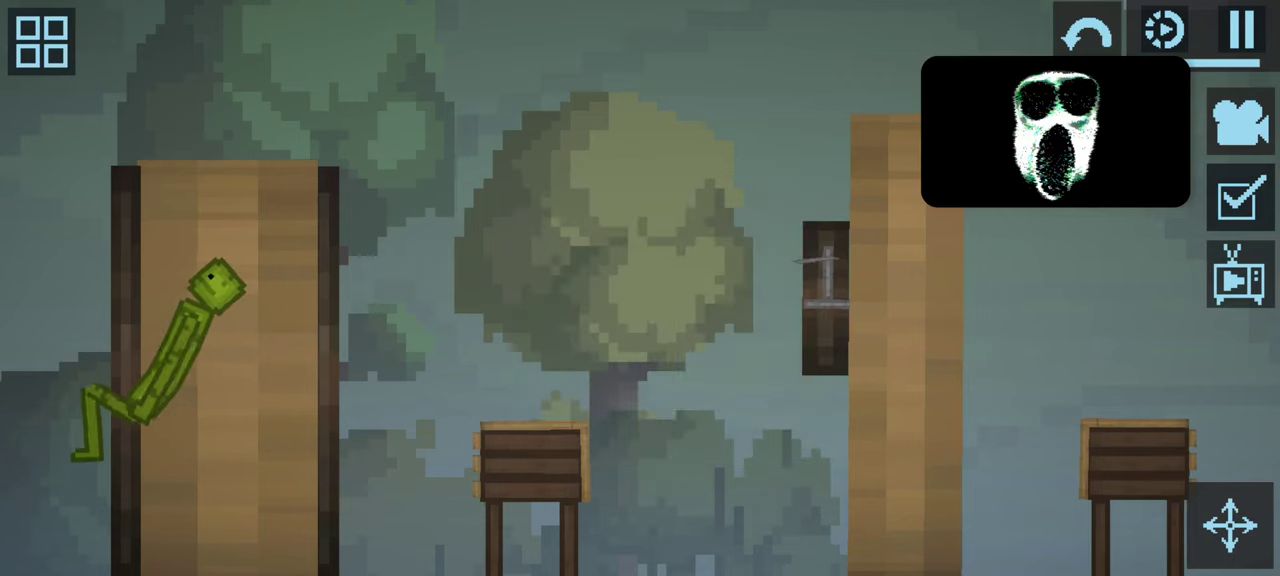
{"action": "left_click_drag", "start_coordinate": [400, 300], "coordinate": [700, 300]}
{"action": "scroll", "coordinate": [640, 288], "scroll_direction": "down", "scroll_amount": 5}
{"action": "scroll", "coordinate": [640, 288], "scroll_direction": "down", "scroll_amount": 3}
{"action": "mouse_move", "coordinate": [400, 300]}
{"action": "left_mouse_down"}
{"action": "mouse_move", "coordinate": [670, 300]}
{"action": "mouse_move", "coordinate": [600, 300]}
{"action": "left_mouse_up"}
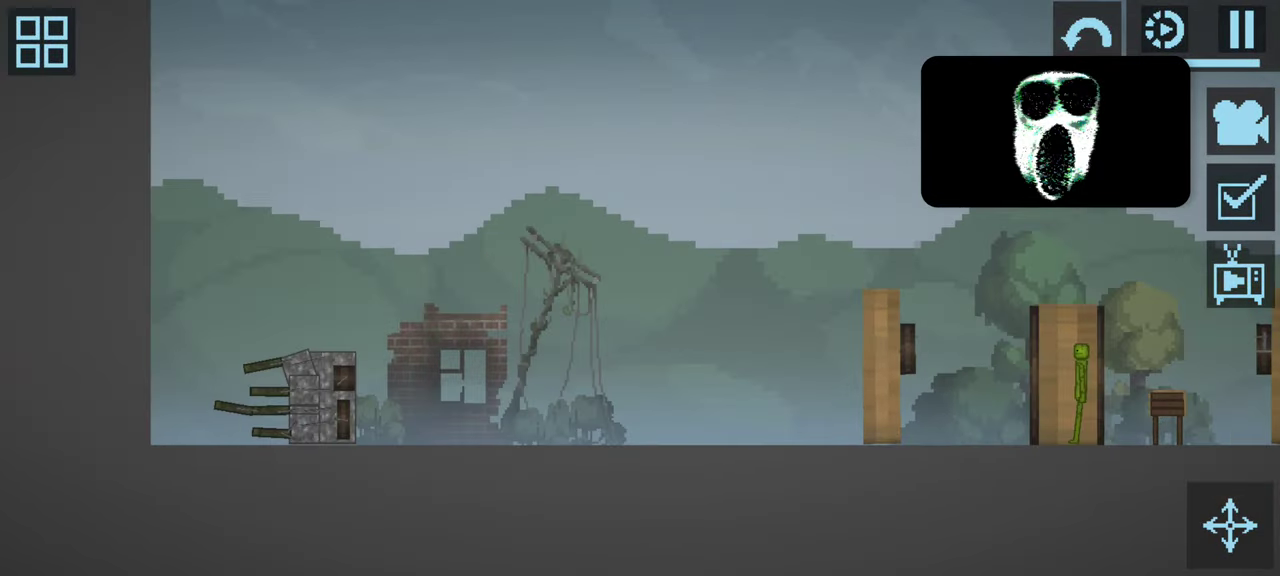
{"action": "mouse_move", "coordinate": [700, 300]}
{"action": "left_mouse_down"}
{"action": "mouse_move", "coordinate": [540, 300]}
{"action": "mouse_move", "coordinate": [670, 310]}
{"action": "left_mouse_up"}
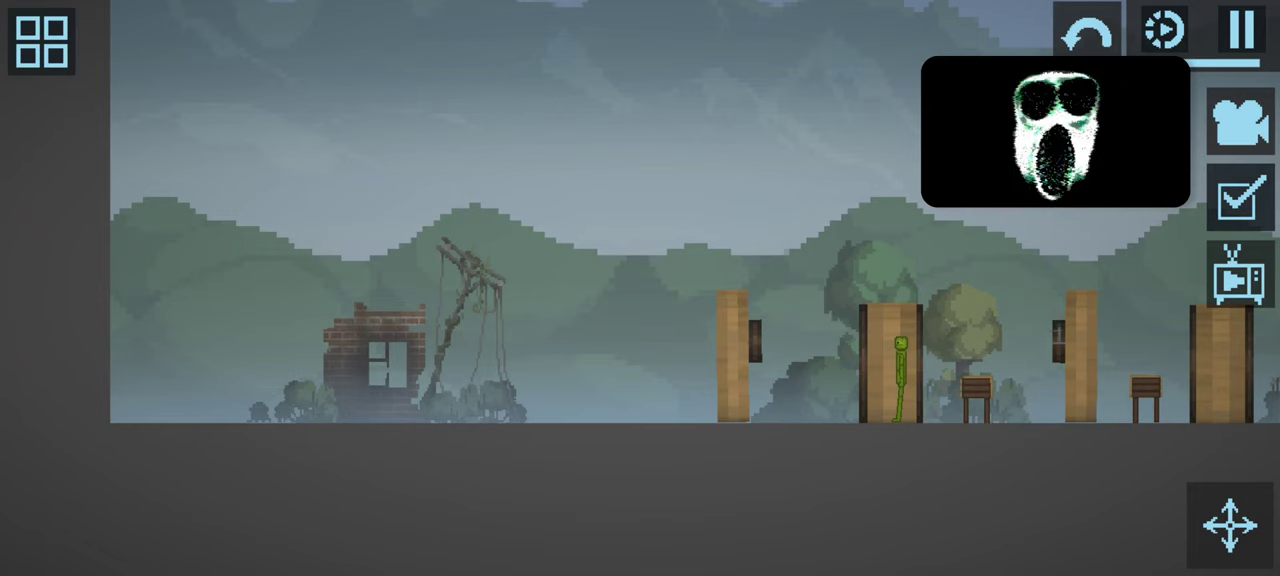
Step: Kill the melon ragdoll with the KILL action
{"action": "left_click_drag", "start_coordinate": [800, 300], "coordinate": [400, 258]}
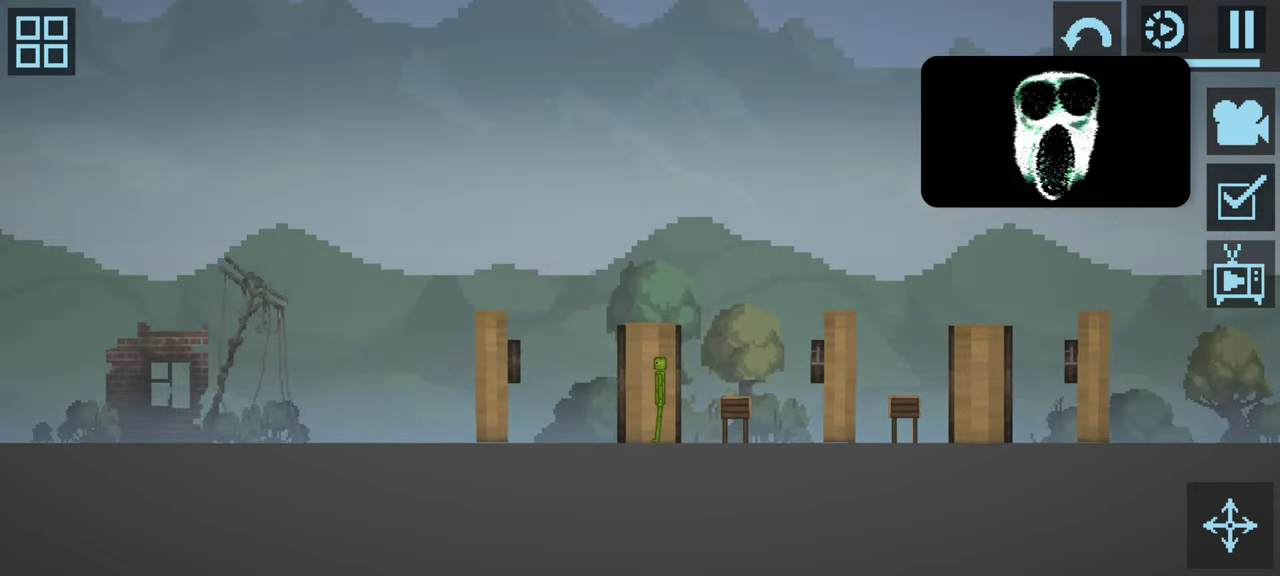
{"action": "scroll", "coordinate": [477, 325], "scroll_direction": "up", "scroll_amount": 3}
{"action": "scroll", "coordinate": [477, 325], "scroll_direction": "up", "scroll_amount": 3}
{"action": "scroll", "coordinate": [477, 325], "scroll_direction": "up", "scroll_amount": 2}
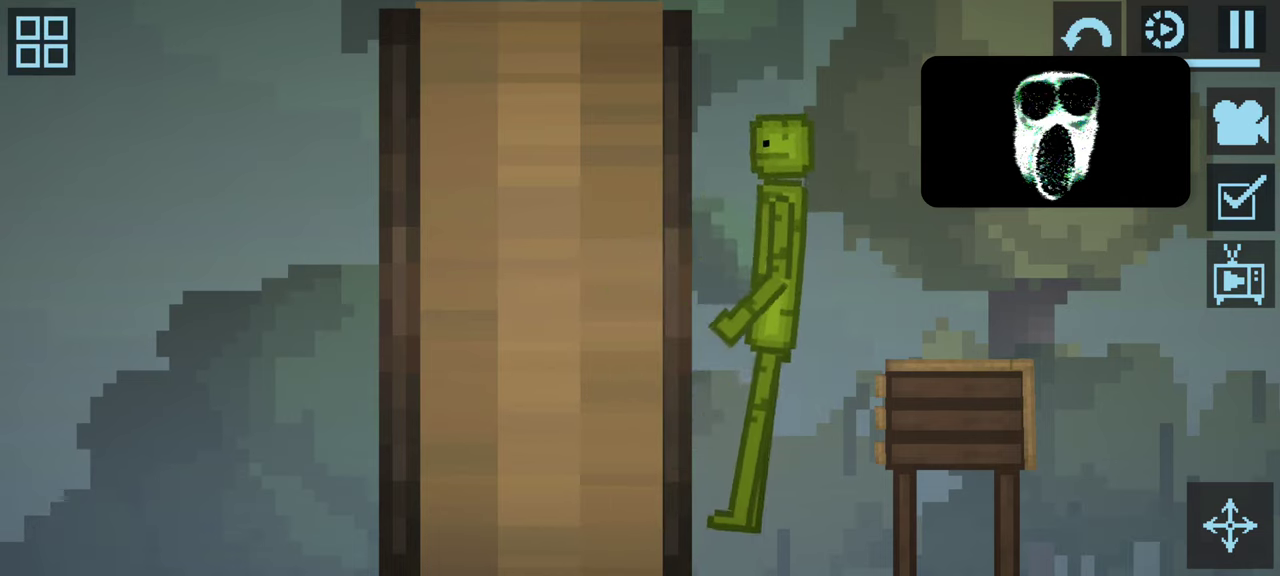
{"action": "right_click", "coordinate": [775, 250]}
{"action": "scroll", "coordinate": [805, 210], "scroll_direction": "down", "scroll_amount": 3}
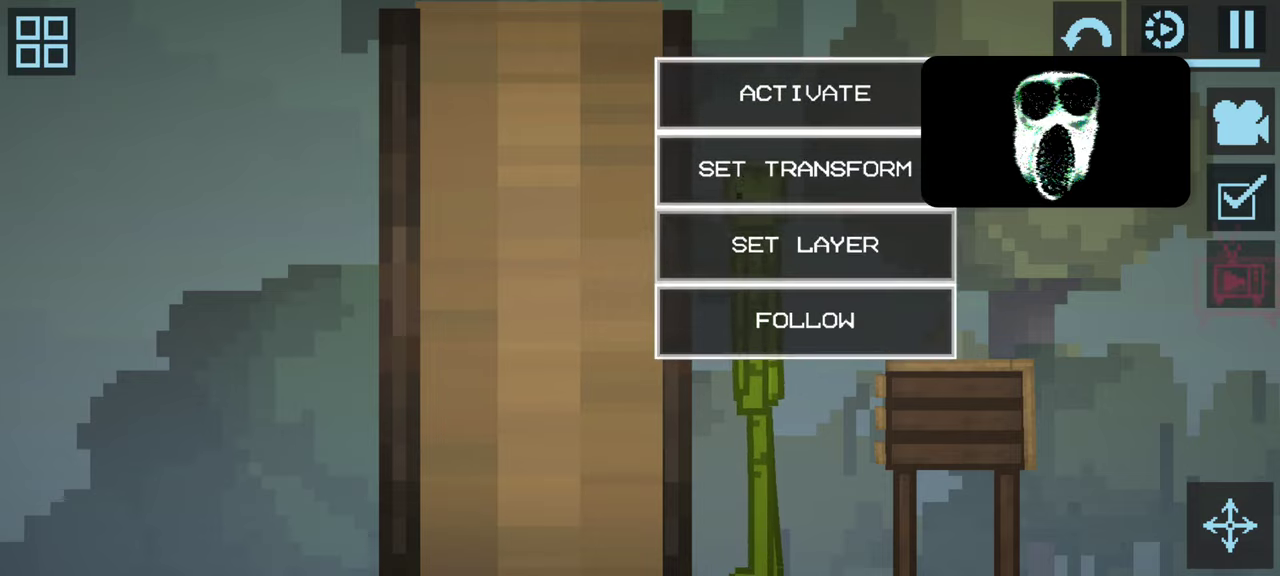
{"action": "scroll", "coordinate": [805, 210], "scroll_direction": "down", "scroll_amount": 2}
{"action": "scroll", "coordinate": [805, 210], "scroll_direction": "down", "scroll_amount": 3}
{"action": "scroll", "coordinate": [805, 210], "scroll_direction": "down", "scroll_amount": 2}
{"action": "scroll", "coordinate": [805, 210], "scroll_direction": "down", "scroll_amount": 1}
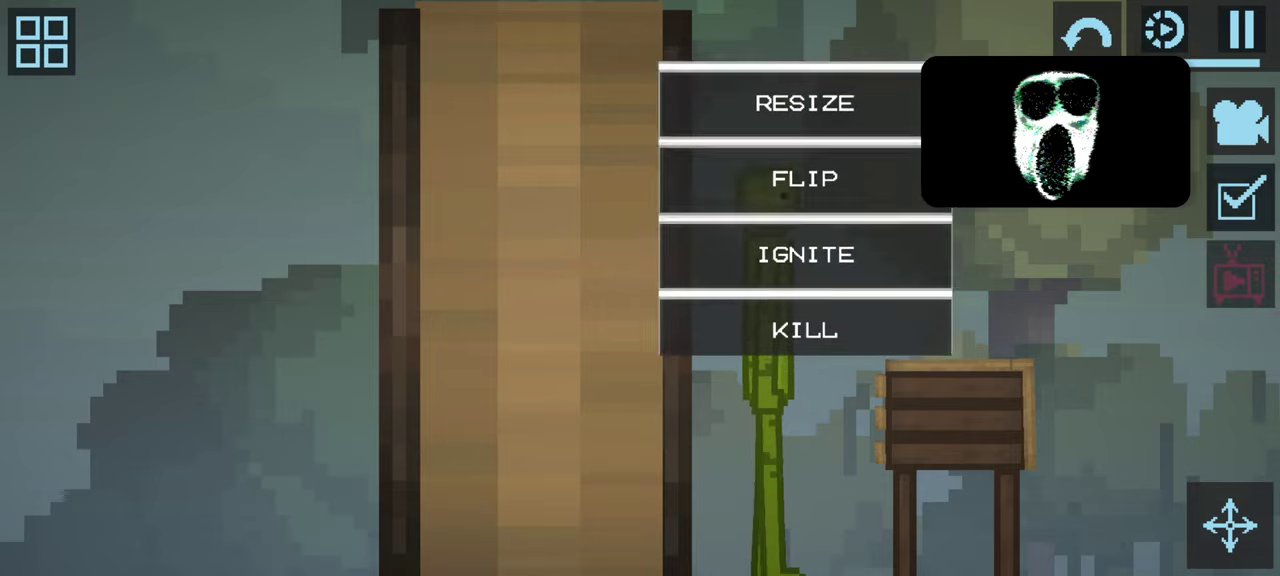
{"action": "left_click_drag", "start_coordinate": [900, 400], "coordinate": [620, 400]}
{"action": "right_click", "coordinate": [475, 200]}
{"action": "scroll", "coordinate": [466, 160], "scroll_direction": "down", "scroll_amount": 2}
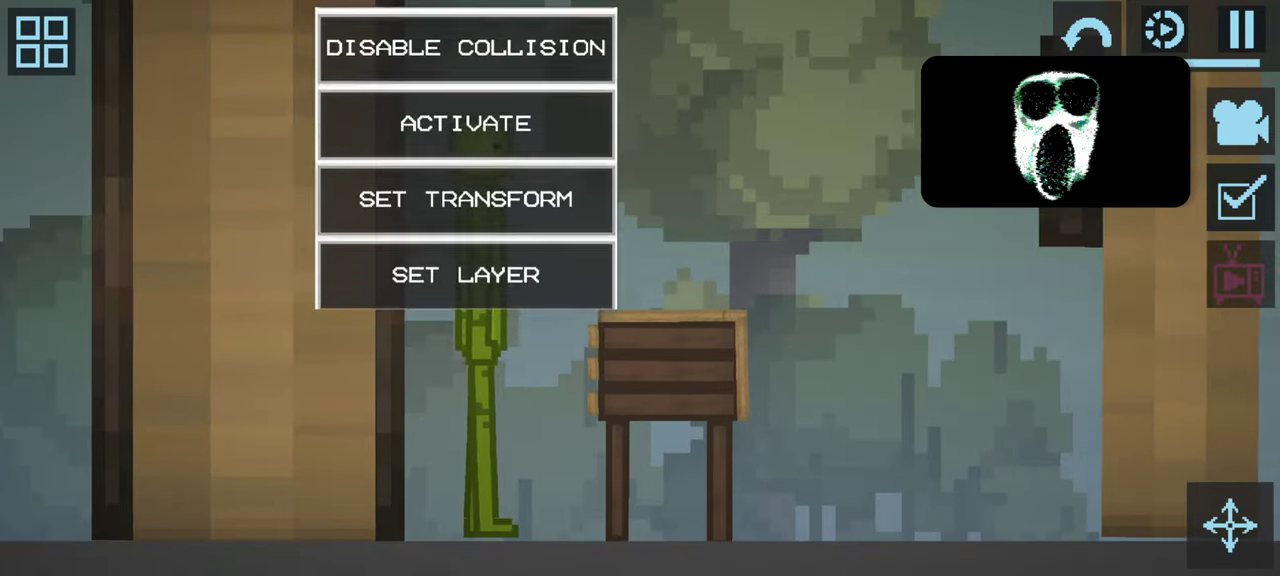
{"action": "scroll", "coordinate": [466, 160], "scroll_direction": "down", "scroll_amount": 2}
{"action": "scroll", "coordinate": [466, 160], "scroll_direction": "down", "scroll_amount": 2}
{"action": "scroll", "coordinate": [466, 160], "scroll_direction": "down", "scroll_amount": 3}
{"action": "scroll", "coordinate": [466, 160], "scroll_direction": "down", "scroll_amount": 3}
{"action": "scroll", "coordinate": [466, 160], "scroll_direction": "down", "scroll_amount": 1}
{"action": "left_click", "coordinate": [466, 43]}
{"action": "scroll", "coordinate": [640, 300], "scroll_direction": "down", "scroll_amount": 5}
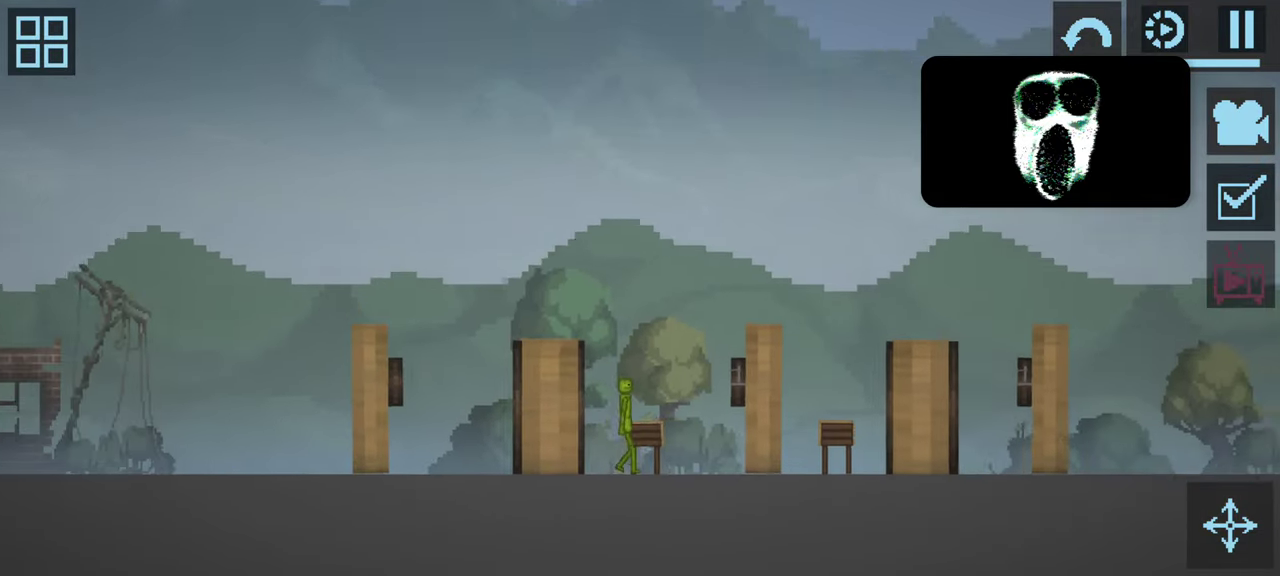
Step: Set the melon walking with the WALK action
{"action": "left_click_drag", "start_coordinate": [800, 400], "coordinate": [580, 368]}
{"action": "left_click", "coordinate": [437, 395]}
{"action": "scroll", "coordinate": [437, 340], "scroll_direction": "down", "scroll_amount": 3}
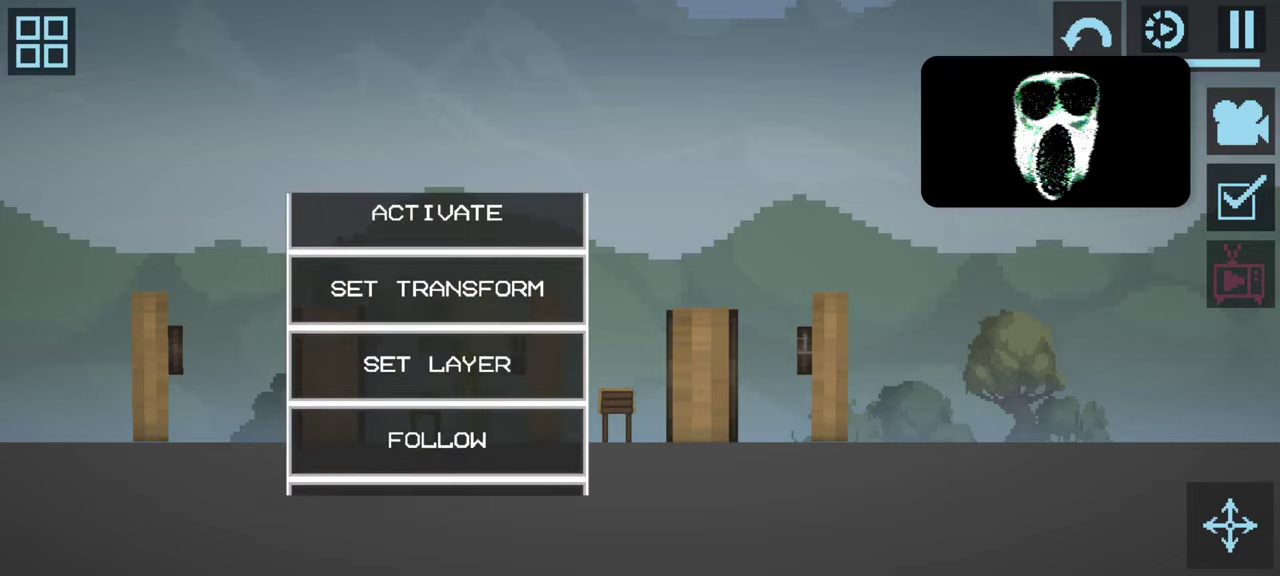
{"action": "scroll", "coordinate": [437, 340], "scroll_direction": "down", "scroll_amount": 3}
{"action": "scroll", "coordinate": [437, 340], "scroll_direction": "down", "scroll_amount": 3}
{"action": "scroll", "coordinate": [437, 340], "scroll_direction": "down", "scroll_amount": 3}
{"action": "scroll", "coordinate": [437, 340], "scroll_direction": "down", "scroll_amount": 1}
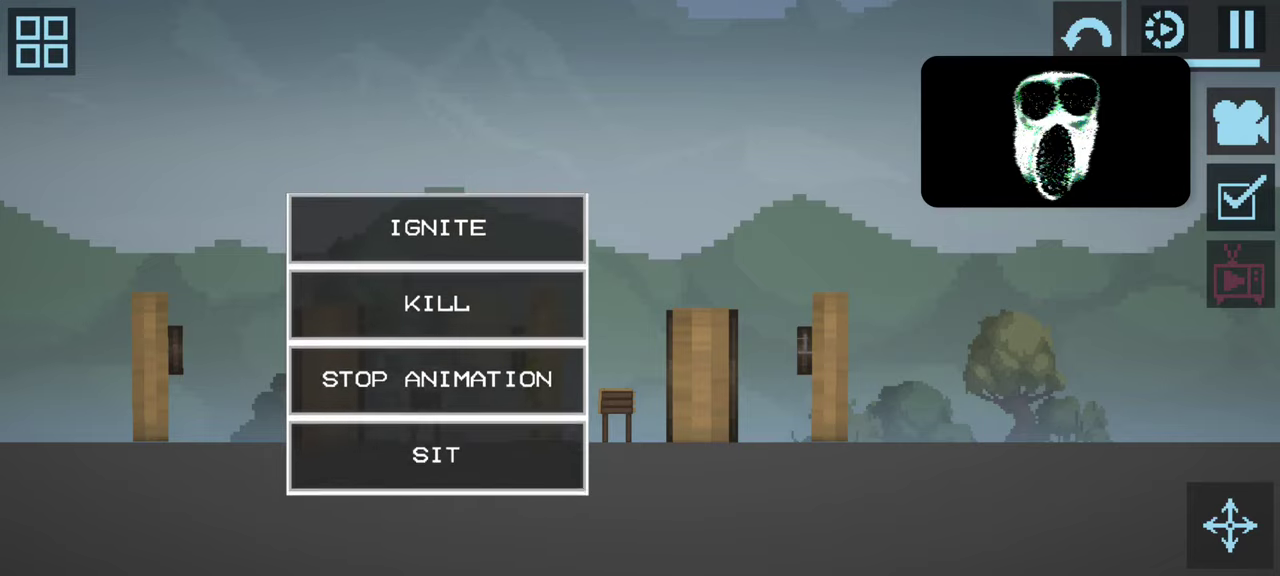
{"action": "scroll", "coordinate": [437, 340], "scroll_direction": "down", "scroll_amount": 1}
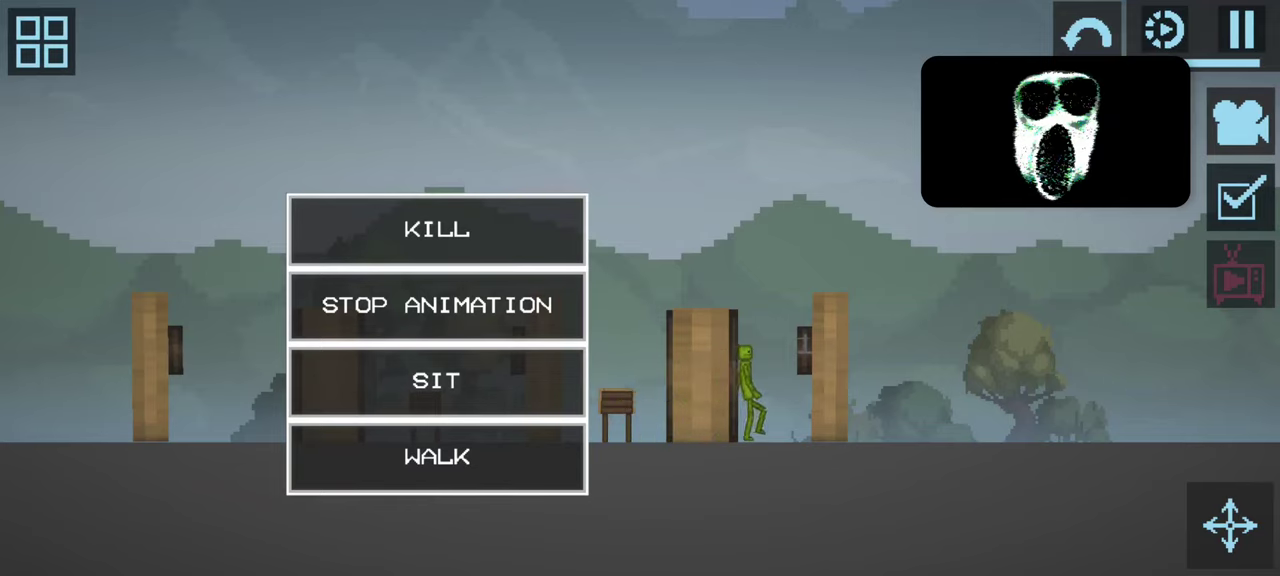
{"action": "left_click", "coordinate": [437, 456]}
{"action": "scroll", "coordinate": [640, 300], "scroll_direction": "up", "scroll_amount": 5}
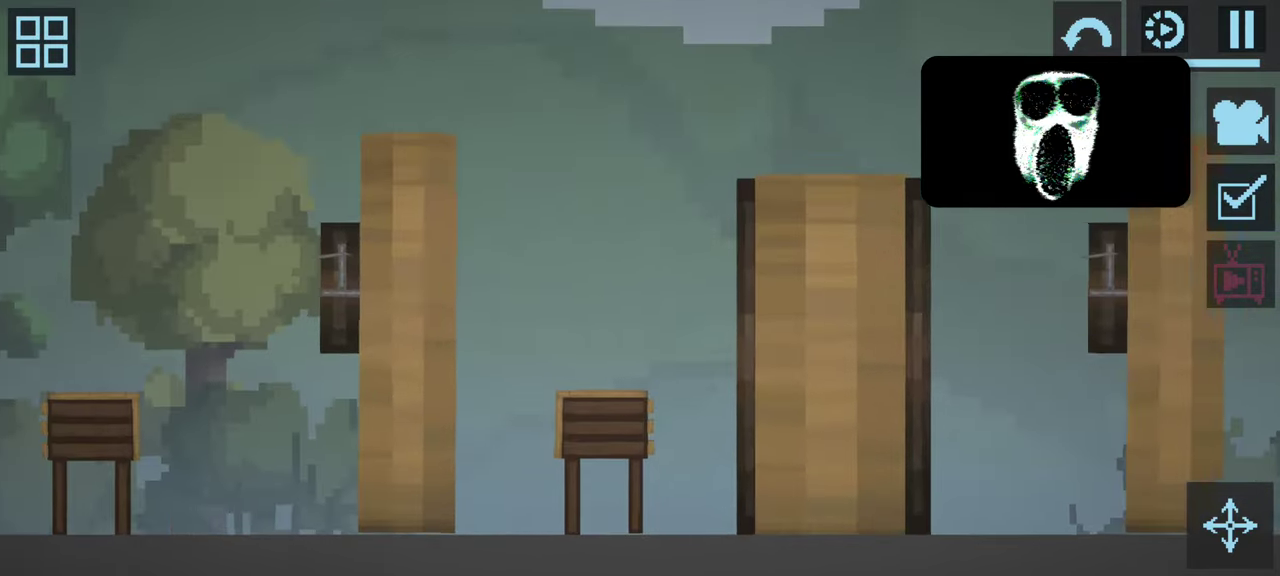
Step: Spawn a Melon ragdoll from the User Mods catalogue into the corridor
{"action": "left_click", "coordinate": [41, 41]}
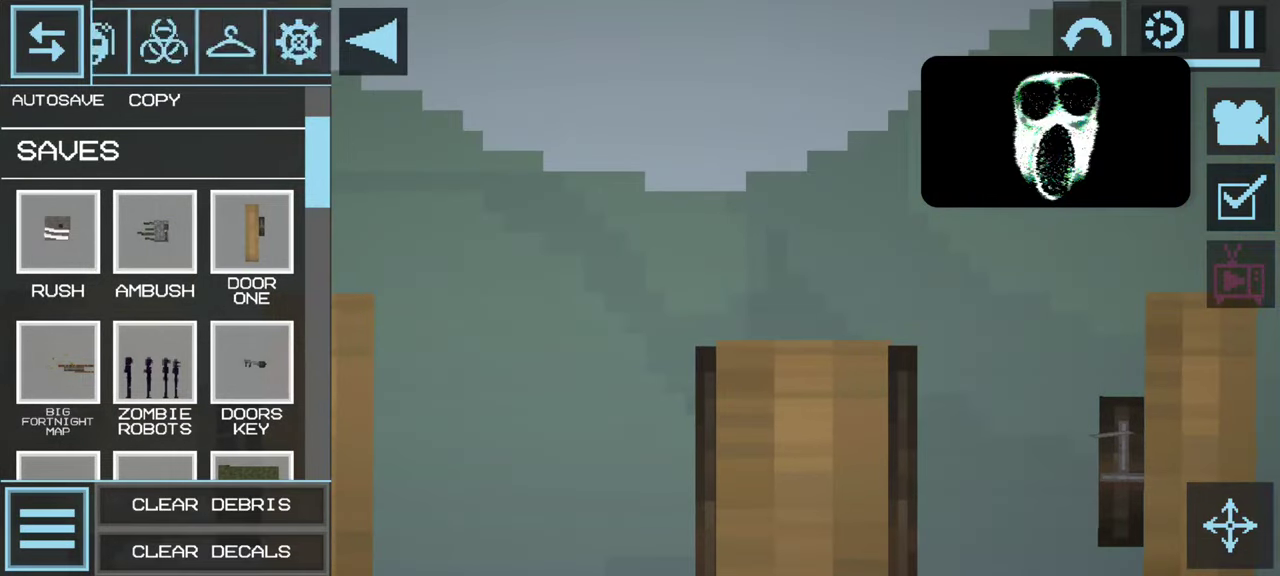
{"action": "left_click", "coordinate": [57, 190]}
{"action": "left_click", "coordinate": [400, 240]}
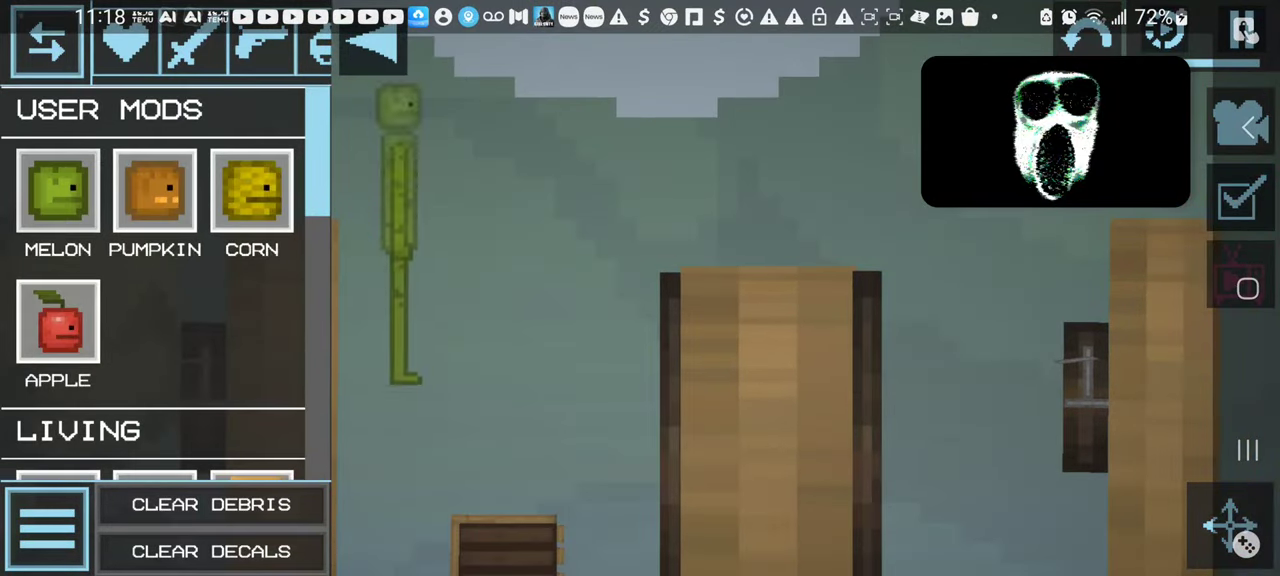
{"action": "left_click", "coordinate": [41, 41]}
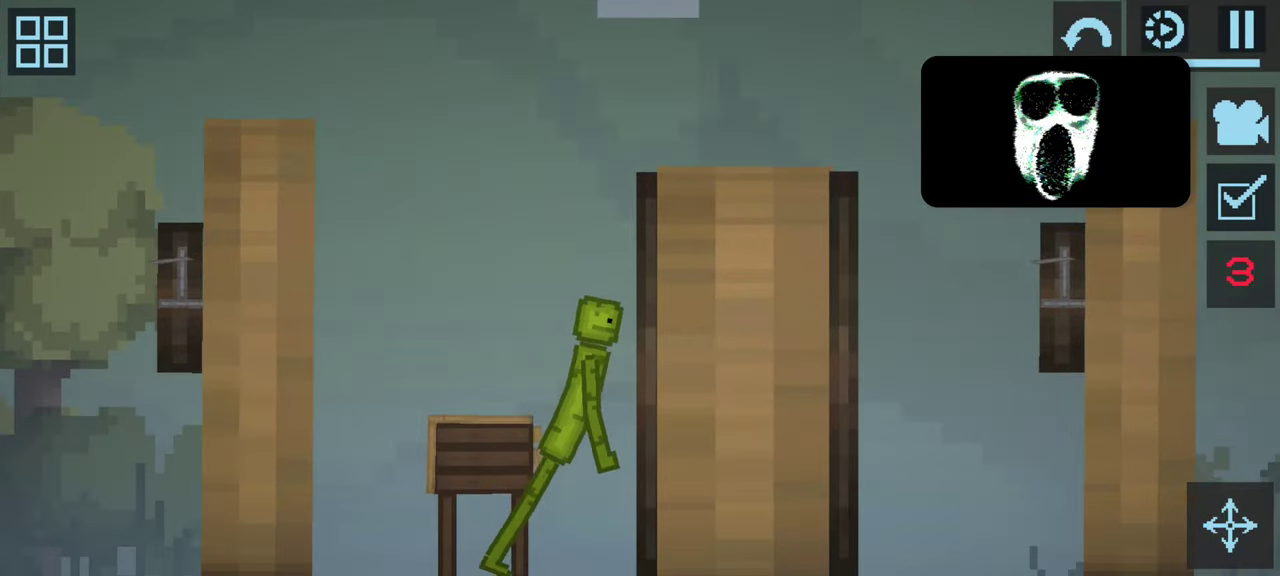
Step: Haul the melon up over the doors and set it beside the pillar
{"action": "left_click_drag", "start_coordinate": [600, 280], "coordinate": [660, 150]}
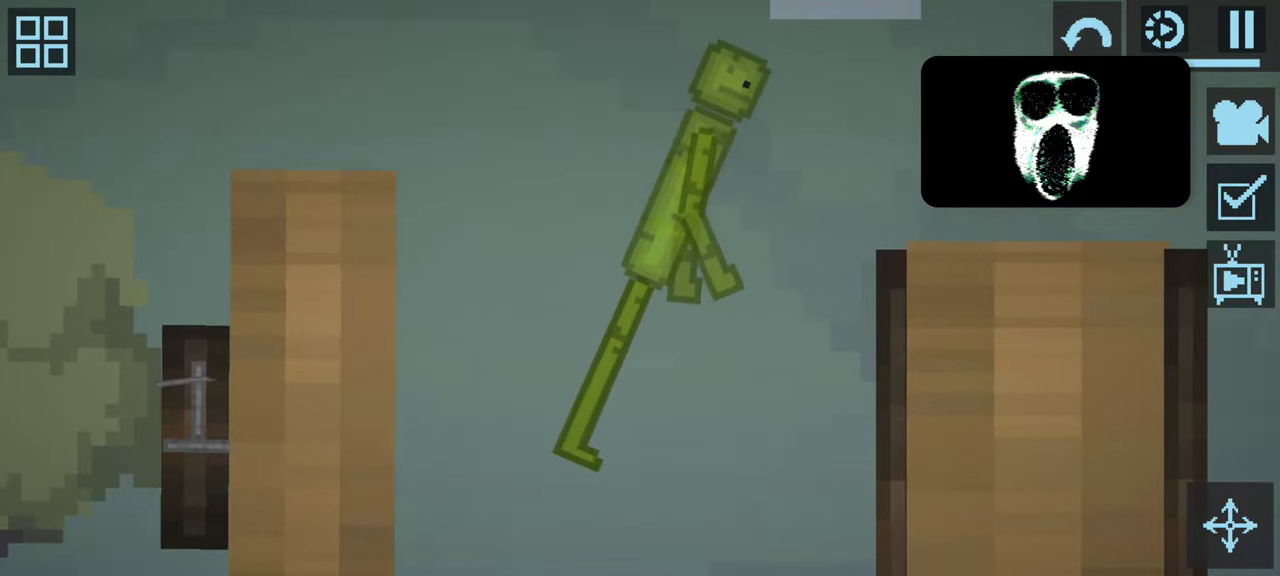
{"action": "left_click_drag", "start_coordinate": [690, 20], "coordinate": [760, 20]}
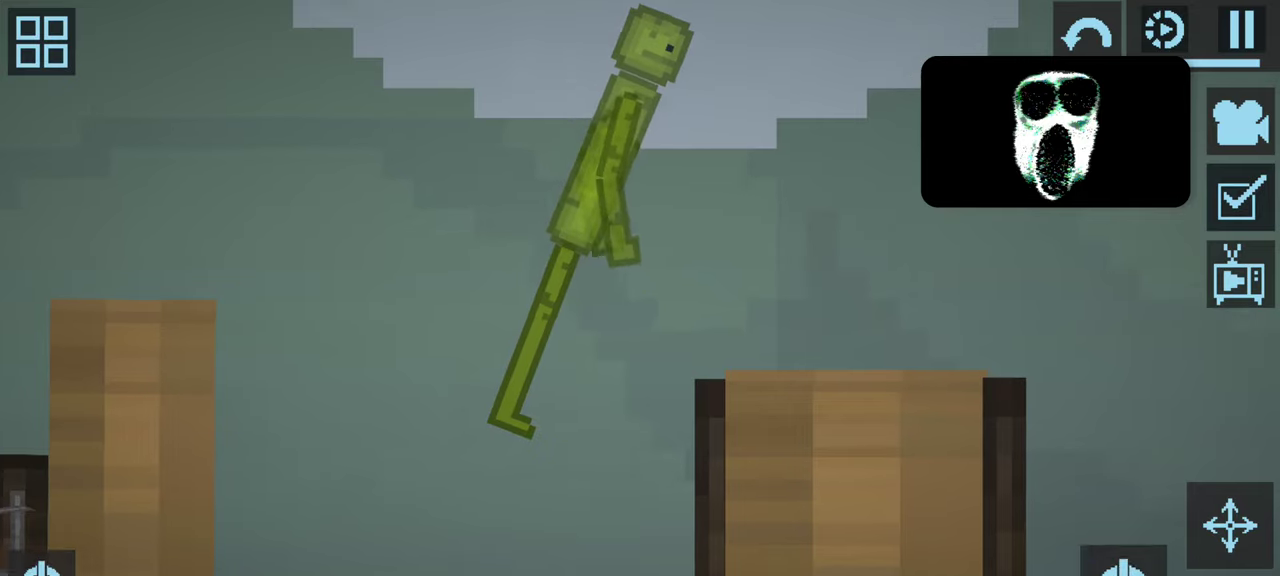
{"action": "mouse_move", "coordinate": [770, 10]}
{"action": "left_mouse_down"}
{"action": "mouse_move", "coordinate": [700, 5]}
{"action": "mouse_move", "coordinate": [729, 86]}
{"action": "mouse_move", "coordinate": [634, 86]}
{"action": "mouse_move", "coordinate": [457, 214]}
{"action": "mouse_move", "coordinate": [300, 145]}
{"action": "mouse_move", "coordinate": [200, 30]}
{"action": "mouse_move", "coordinate": [257, 128]}
{"action": "mouse_move", "coordinate": [443, 110]}
{"action": "mouse_move", "coordinate": [535, 265]}
{"action": "mouse_move", "coordinate": [606, 171]}
{"action": "mouse_move", "coordinate": [609, 294]}
{"action": "mouse_move", "coordinate": [586, 271]}
{"action": "mouse_move", "coordinate": [567, 120]}
{"action": "mouse_move", "coordinate": [594, 100]}
{"action": "mouse_move", "coordinate": [414, 29]}
{"action": "mouse_move", "coordinate": [205, 250]}
{"action": "left_mouse_up"}
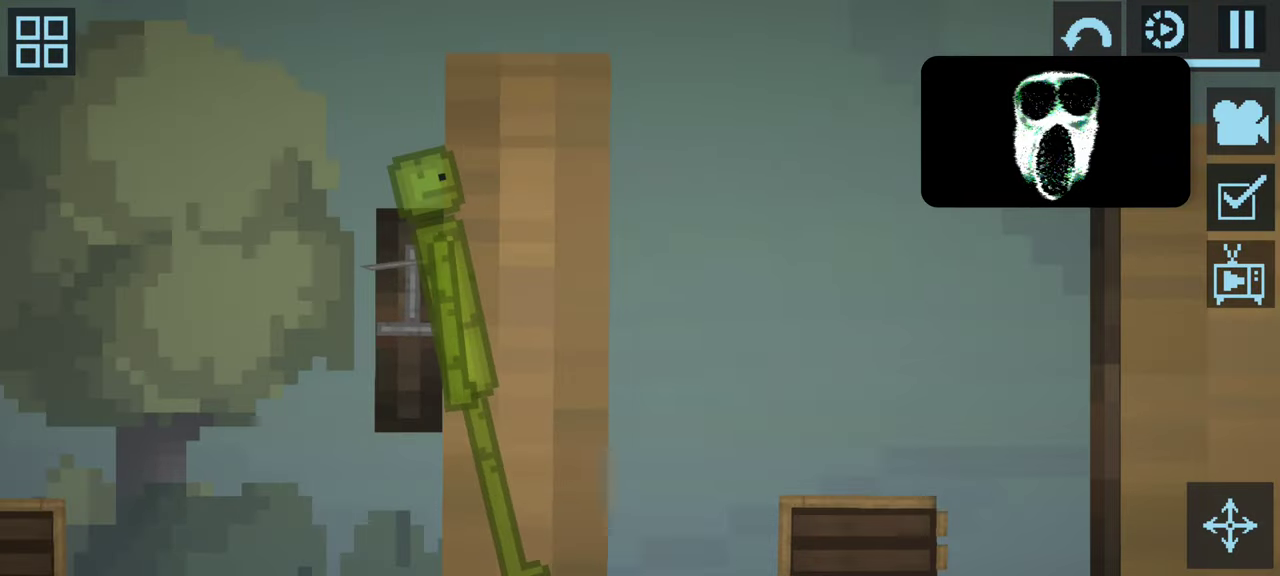
{"action": "mouse_move", "coordinate": [420, 171]}
{"action": "left_mouse_down"}
{"action": "mouse_move", "coordinate": [337, 23]}
{"action": "mouse_move", "coordinate": [400, 70]}
{"action": "mouse_move", "coordinate": [337, 112]}
{"action": "mouse_move", "coordinate": [229, 134]}
{"action": "mouse_move", "coordinate": [483, 220]}
{"action": "left_mouse_up"}
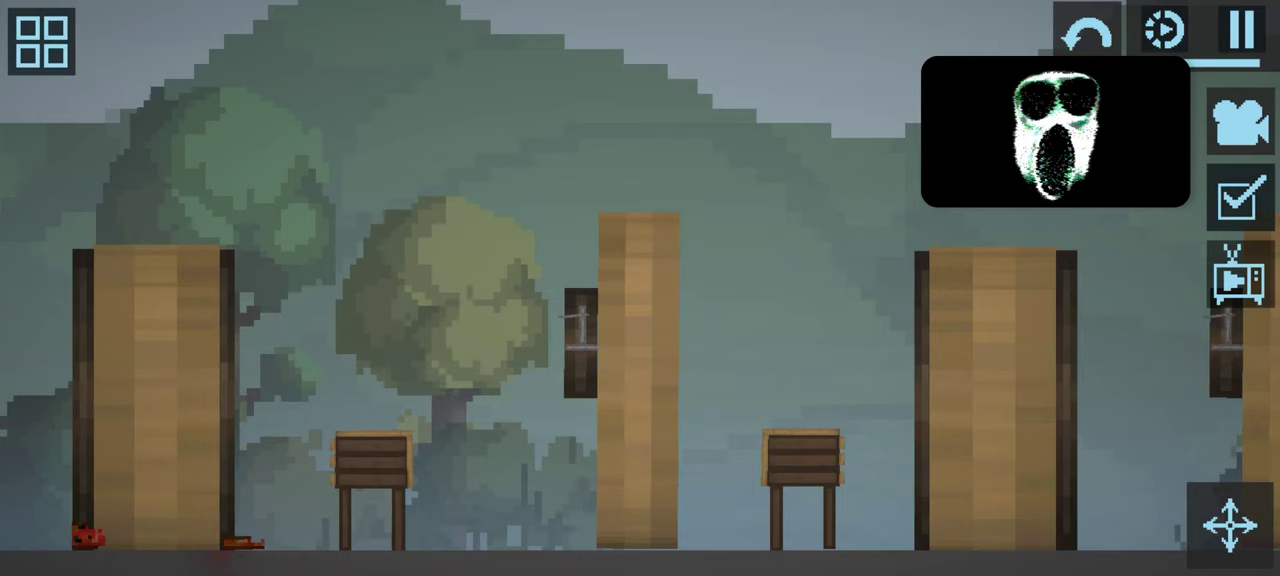
Step: Spawn an explosive device from the Explosives category
{"action": "left_click", "coordinate": [41, 41]}
{"action": "scroll", "coordinate": [800, 360], "scroll_direction": "up", "scroll_amount": 3}
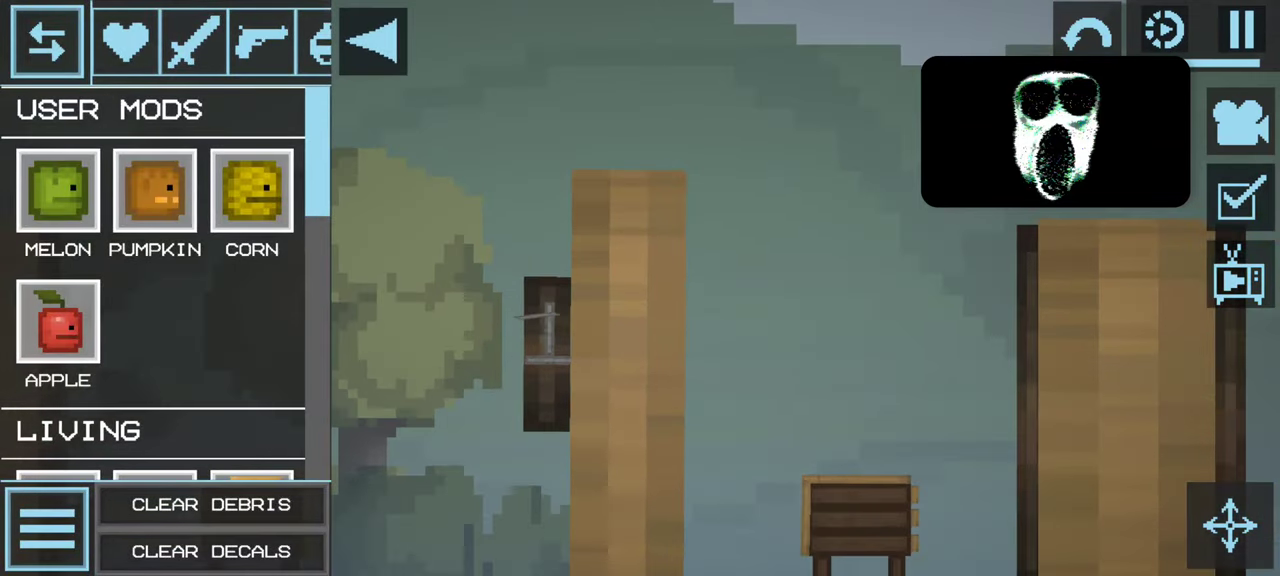
{"action": "left_click", "coordinate": [312, 40]}
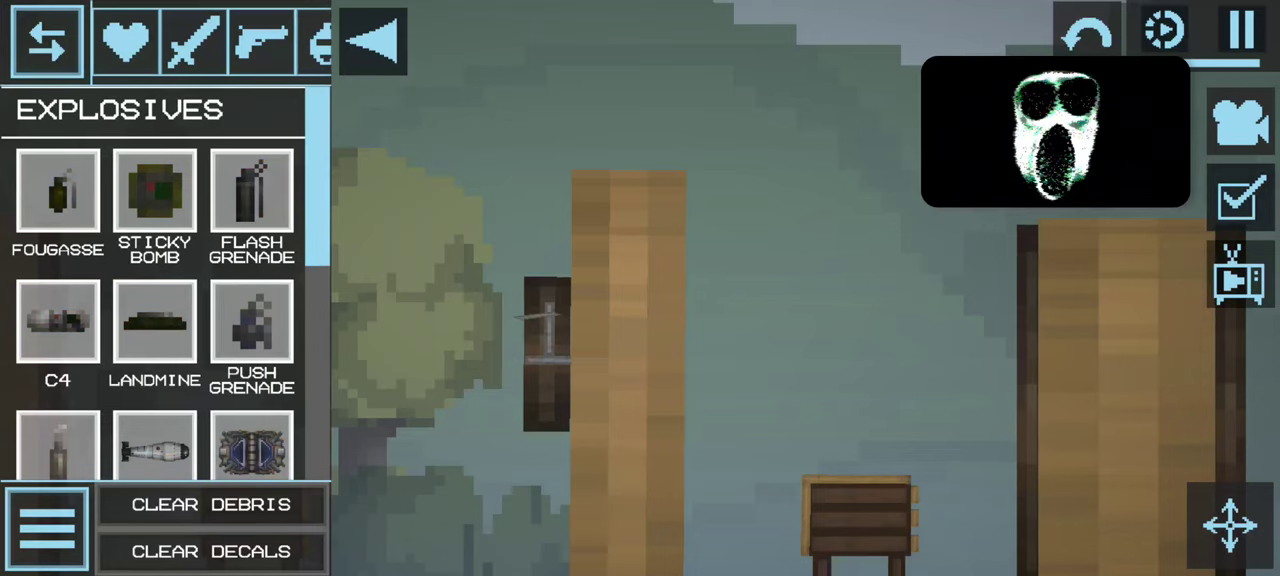
{"action": "left_click_drag", "start_coordinate": [252, 447], "coordinate": [390, 350]}
Step: Place a large nuke on the floor, lift it, and detonate it
{"action": "left_click_drag", "start_coordinate": [700, 400], "coordinate": [885, 275]}
{"action": "left_click_drag", "start_coordinate": [155, 447], "coordinate": [600, 290]}
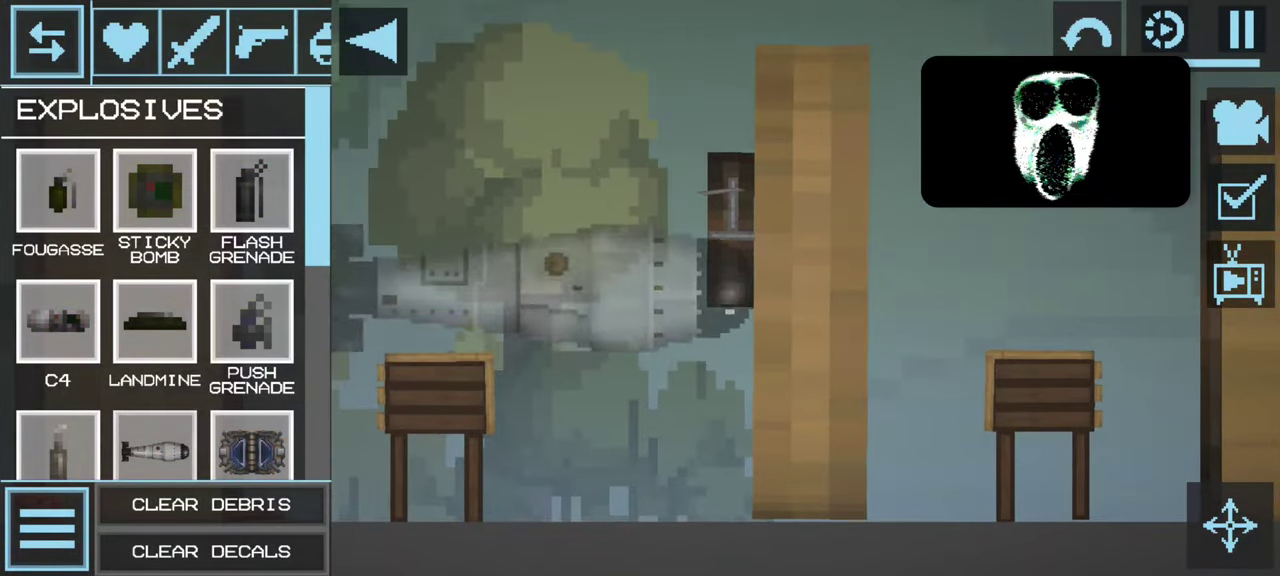
{"action": "left_click_drag", "start_coordinate": [560, 450], "coordinate": [500, 190]}
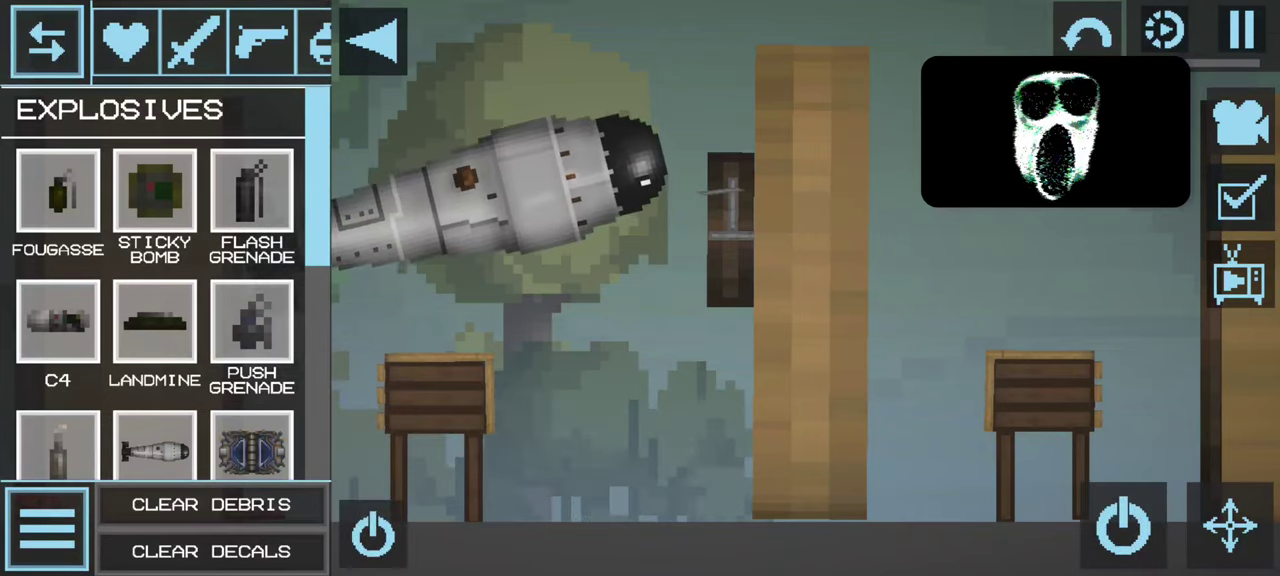
{"action": "left_click", "coordinate": [1123, 530]}
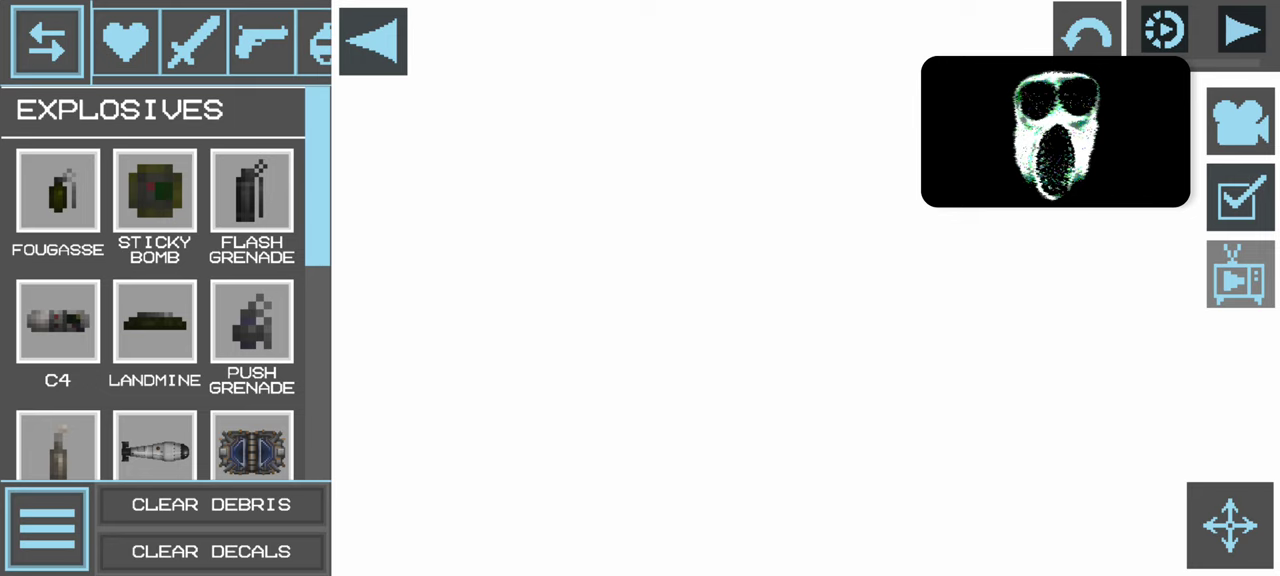
Step: Close the catalogue and draw the two e's of 'thee' on the white scene
{"action": "left_click", "coordinate": [373, 41]}
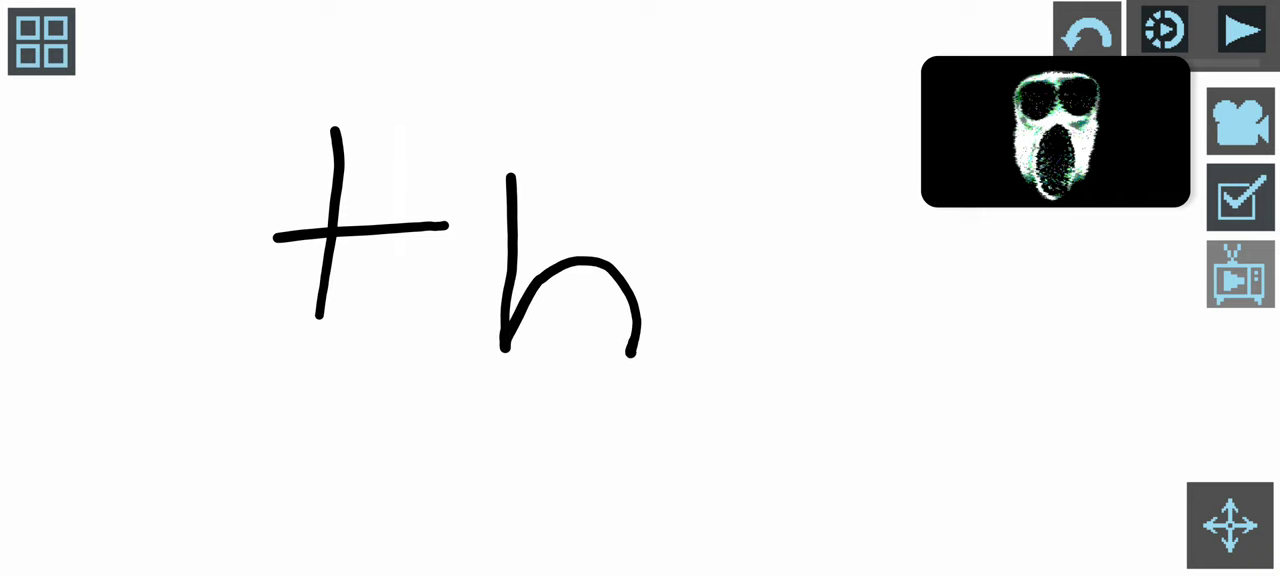
{"action": "mouse_move", "coordinate": [765, 350]}
{"action": "left_mouse_down"}
{"action": "mouse_move", "coordinate": [722, 224]}
{"action": "mouse_move", "coordinate": [683, 258]}
{"action": "left_mouse_up"}
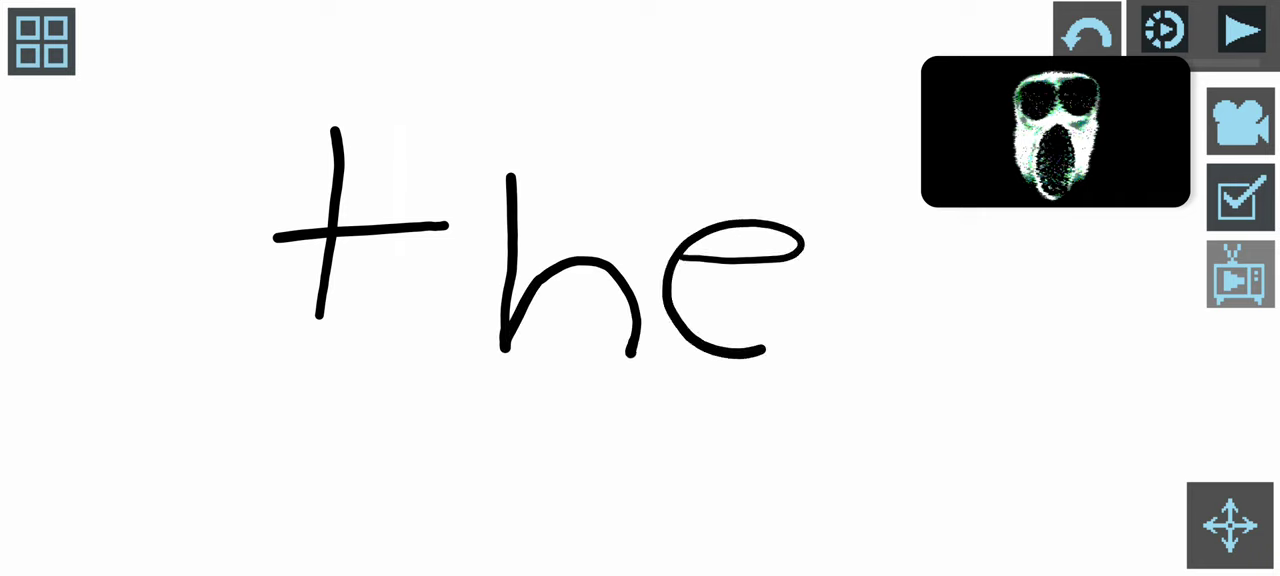
{"action": "mouse_move", "coordinate": [1016, 336]}
{"action": "left_mouse_down"}
{"action": "mouse_move", "coordinate": [882, 280]}
{"action": "mouse_move", "coordinate": [888, 258]}
{"action": "left_mouse_up"}
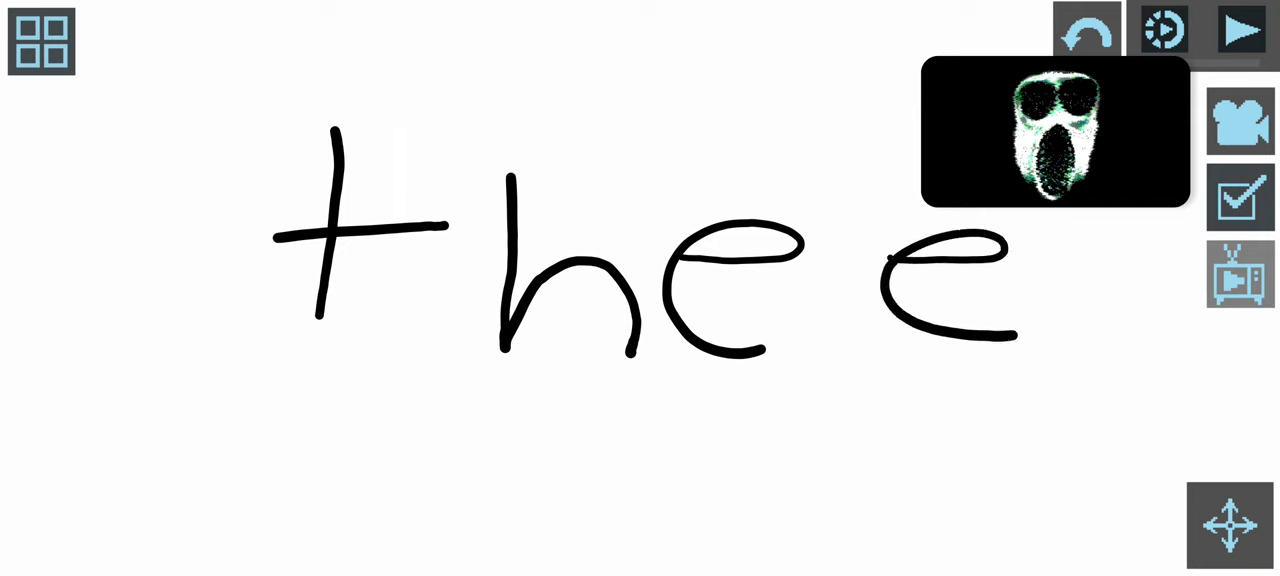